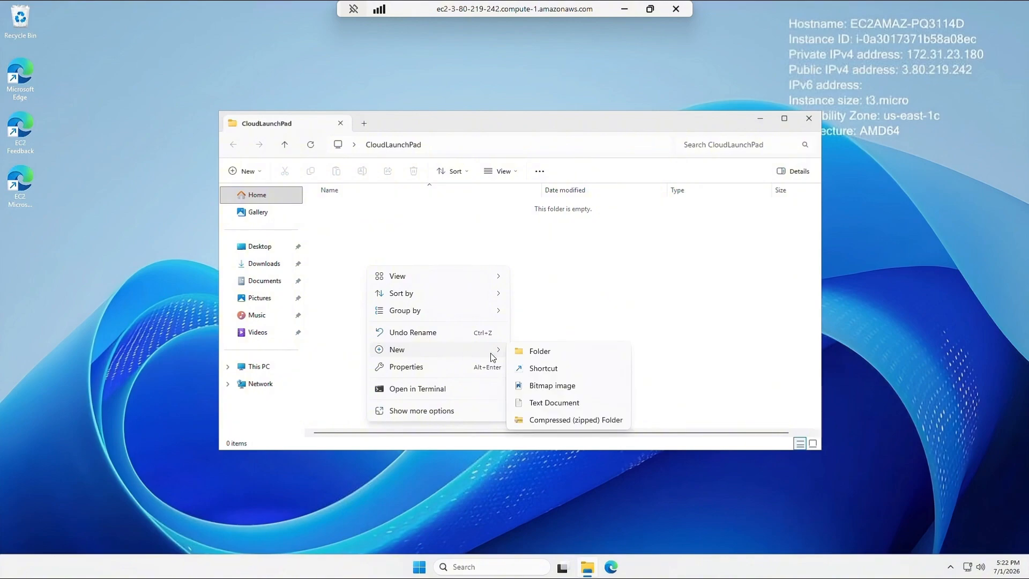
- Create a blank text document named RecoveryTest in the empty CloudLaunchPad folder
click(544, 404)
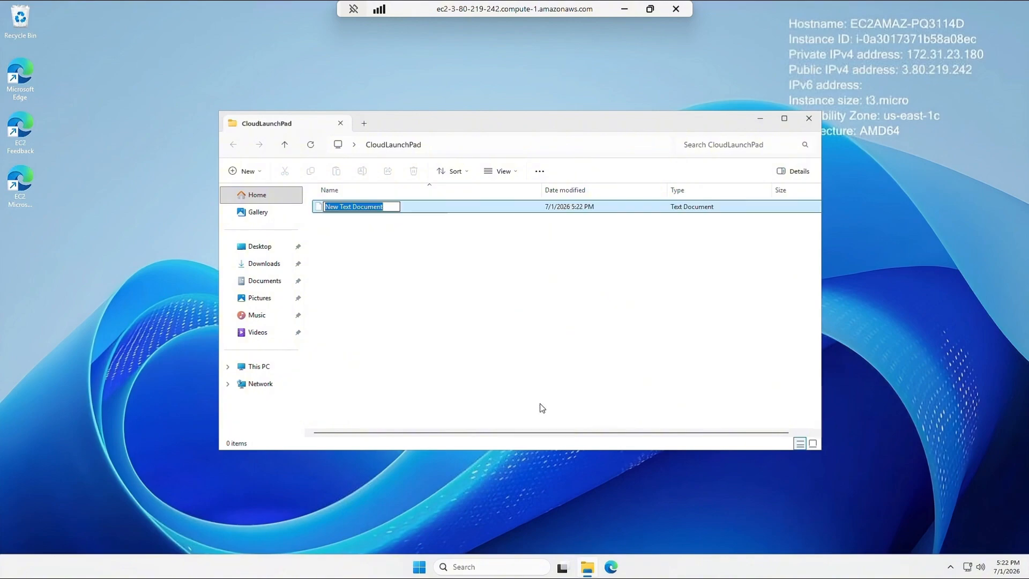
text(Rec)
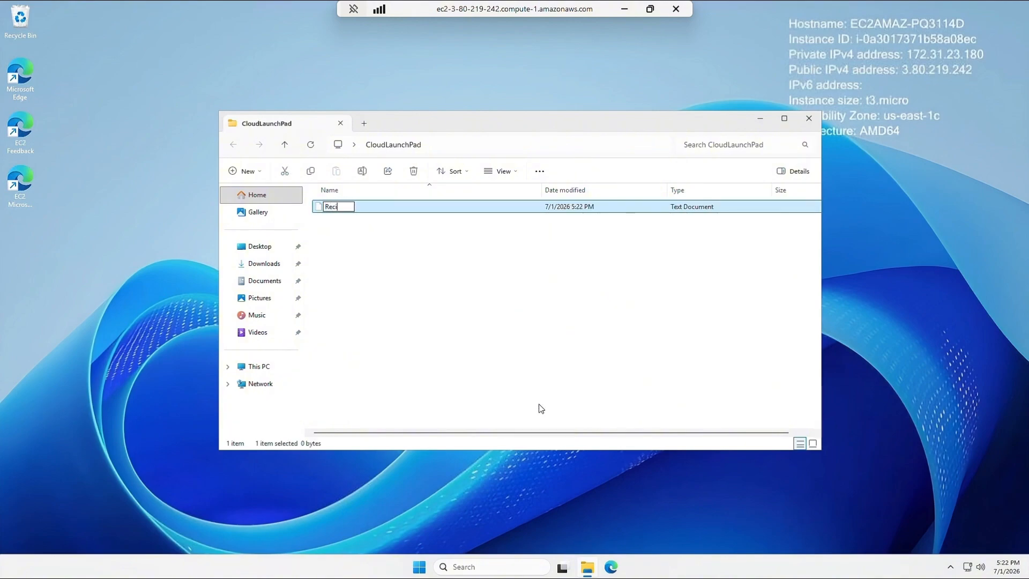
text(overyTest)
click(408, 271)
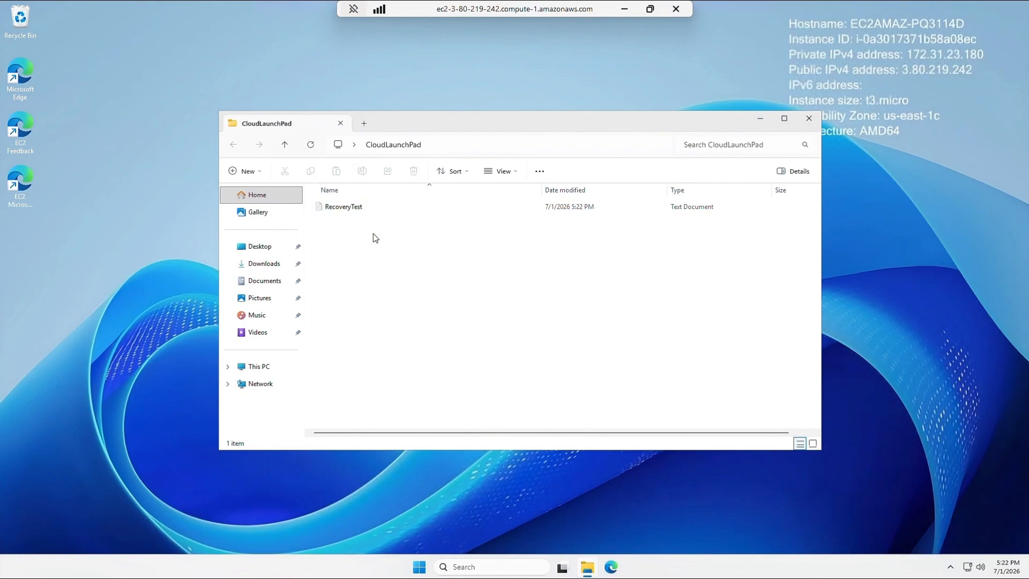
- Open RecoveryTest and write 'If you're seeing this file after replacing the root volume, the recovery was successfull.'
double_click(358, 209)
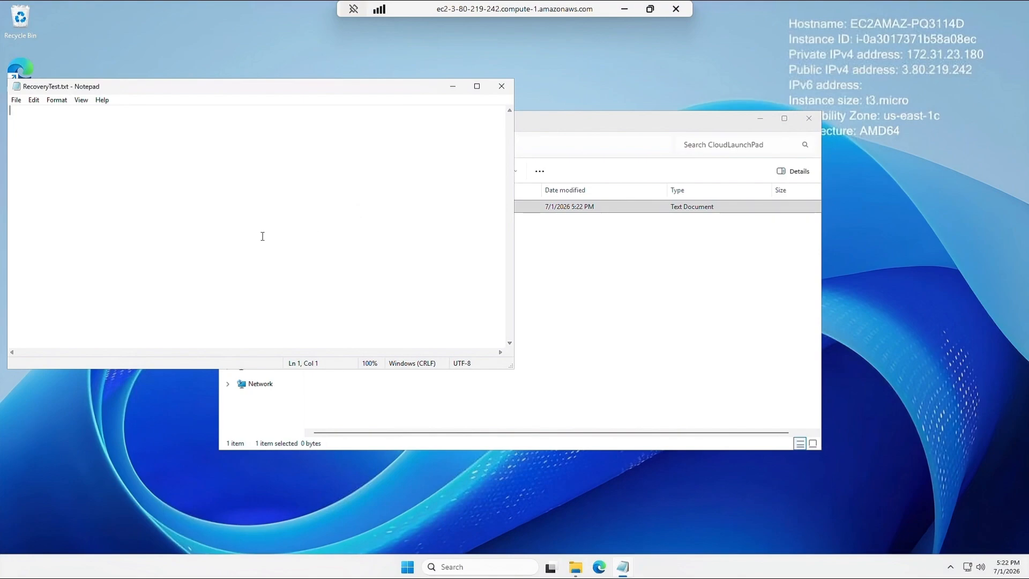
text(If you're seeing)
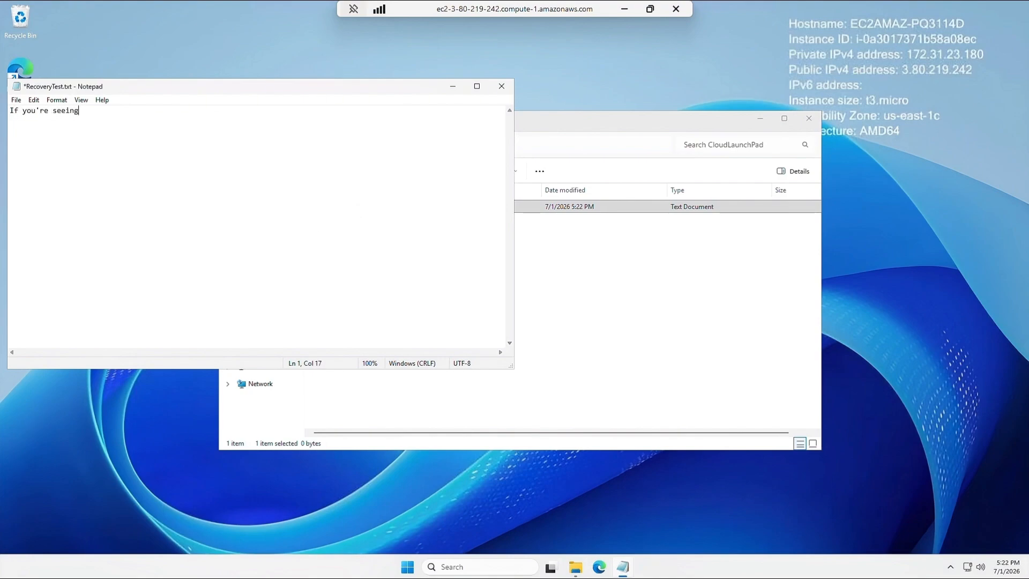
text( this file after replacing the root c)
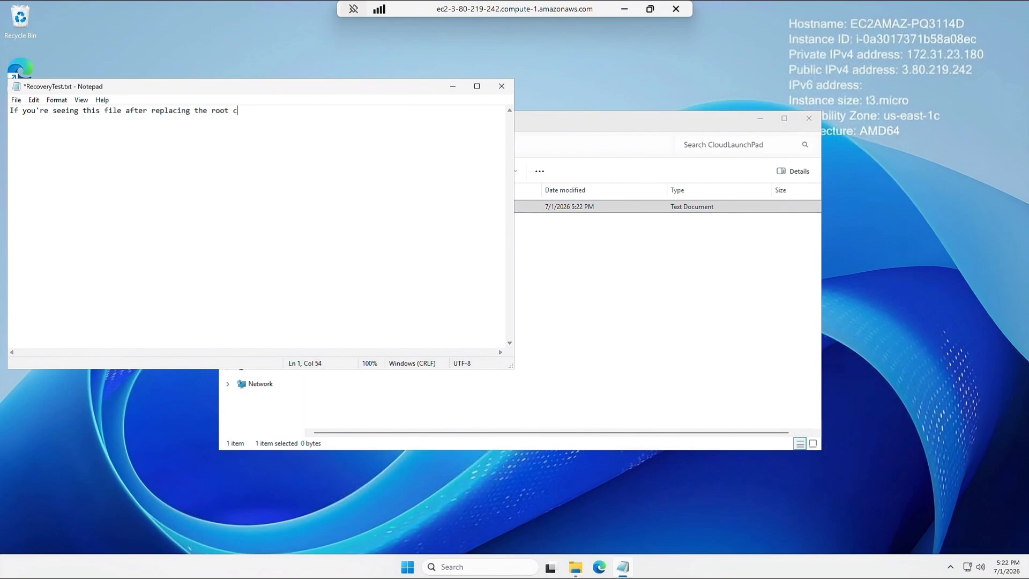
key(BackSpace)
text(volume, the recovery was successfull.)
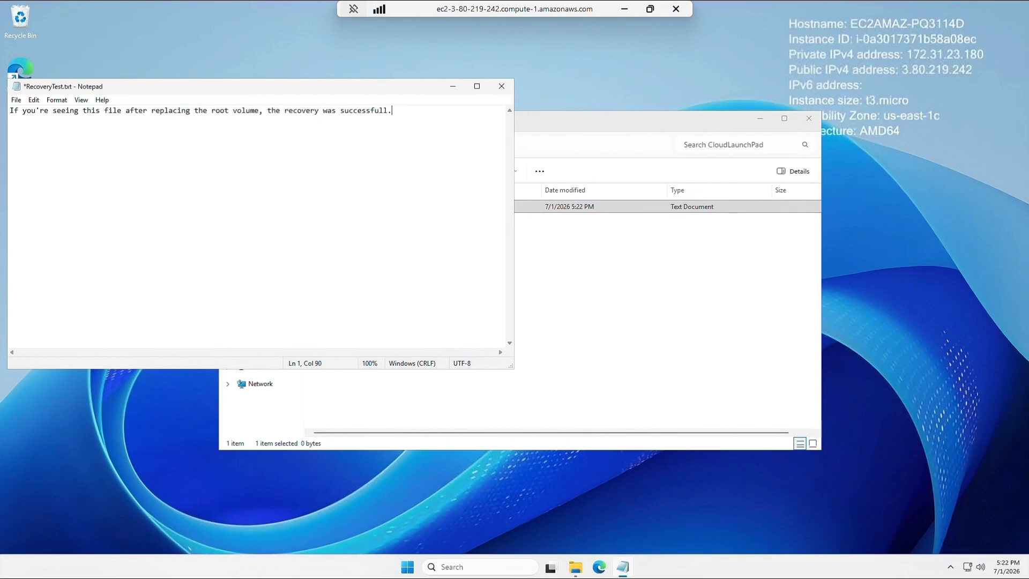
key(Return)
- Save RecoveryTest.txt and close Notepad
click(17, 101)
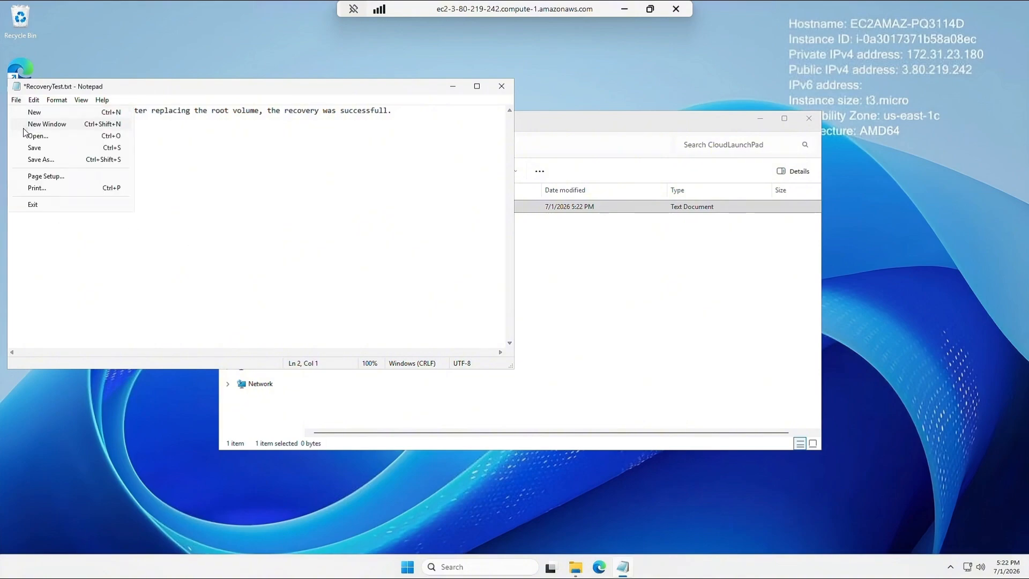
click(31, 147)
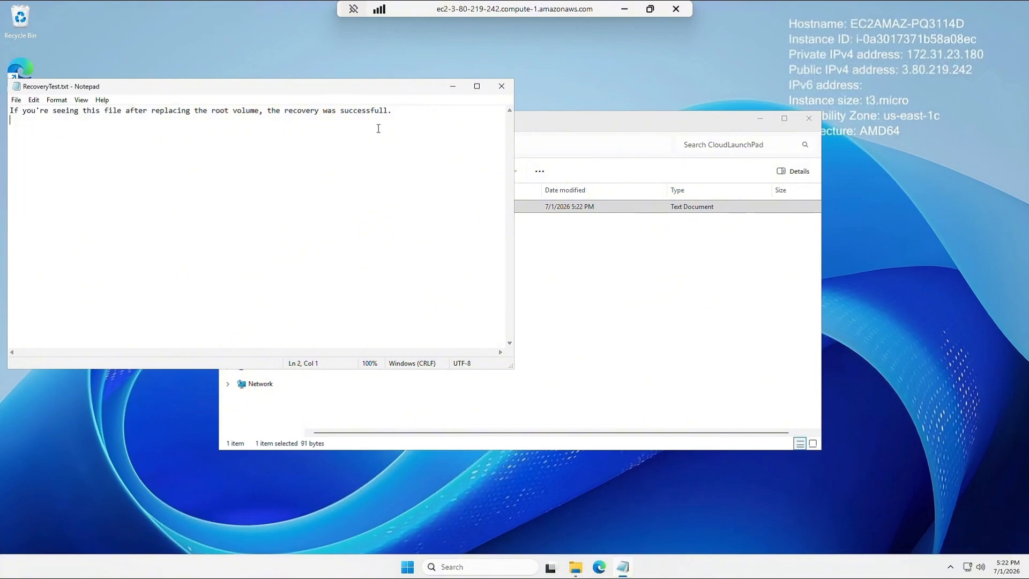
click(502, 88)
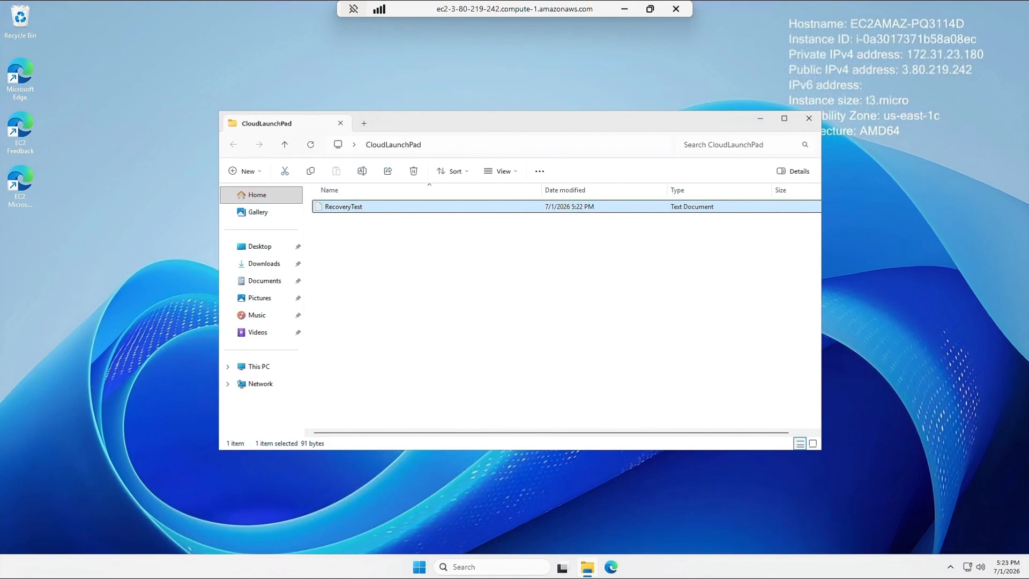
- Set the remote session aside and open MyFirstServer's root volume vol-05c9465dc8fe40098 from its Storage details
click(809, 123)
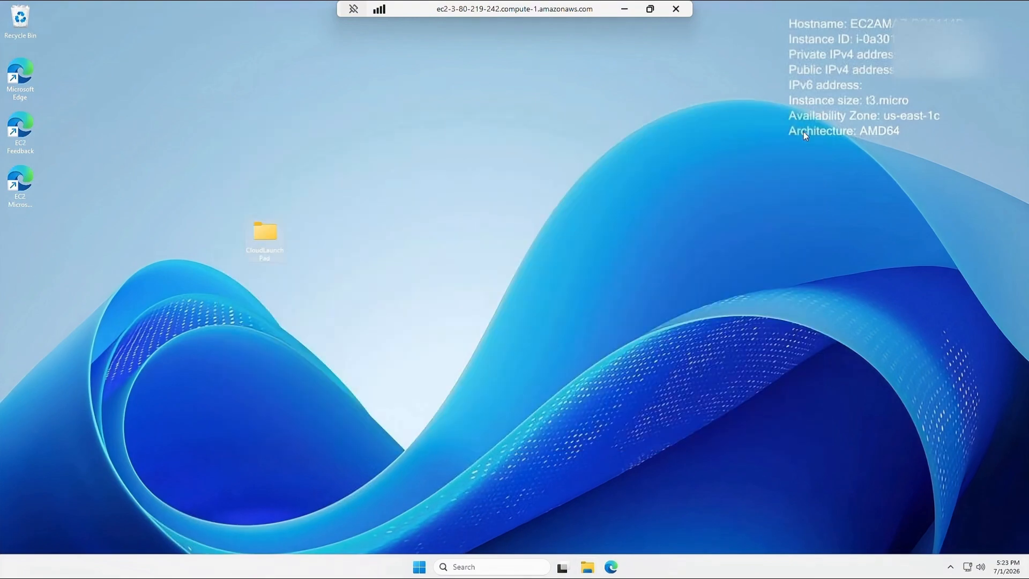
click(626, 10)
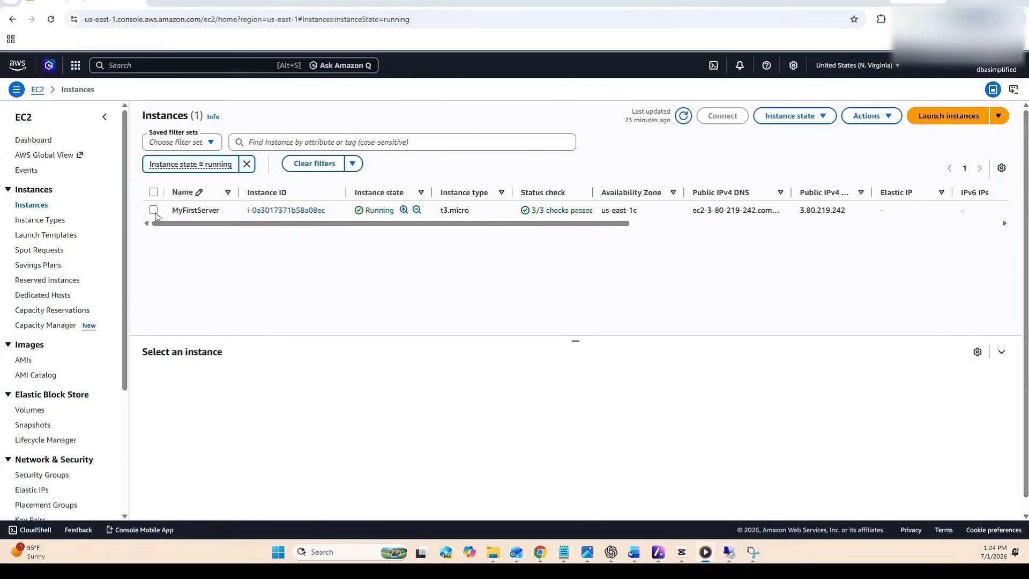
click(154, 211)
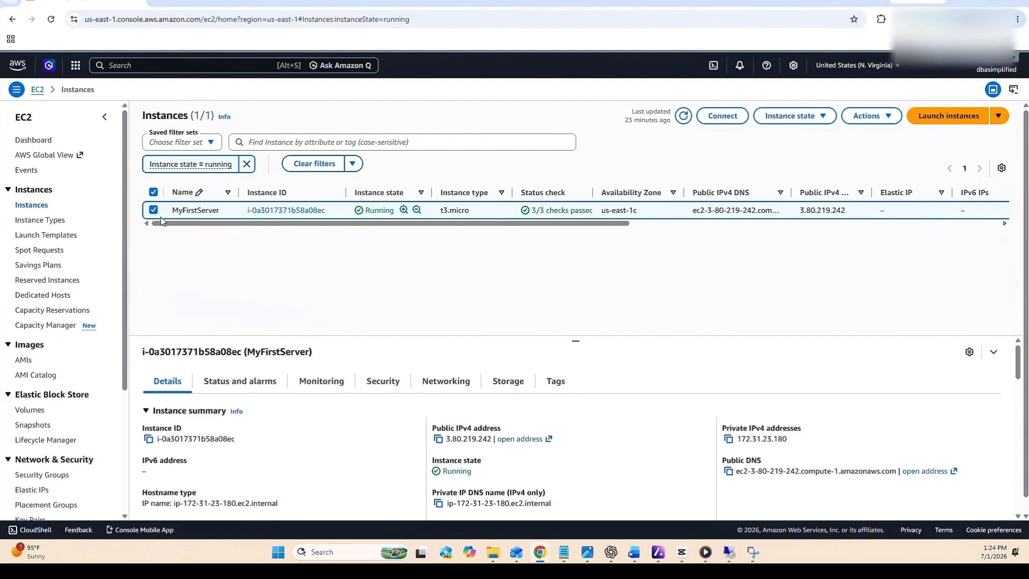
click(509, 382)
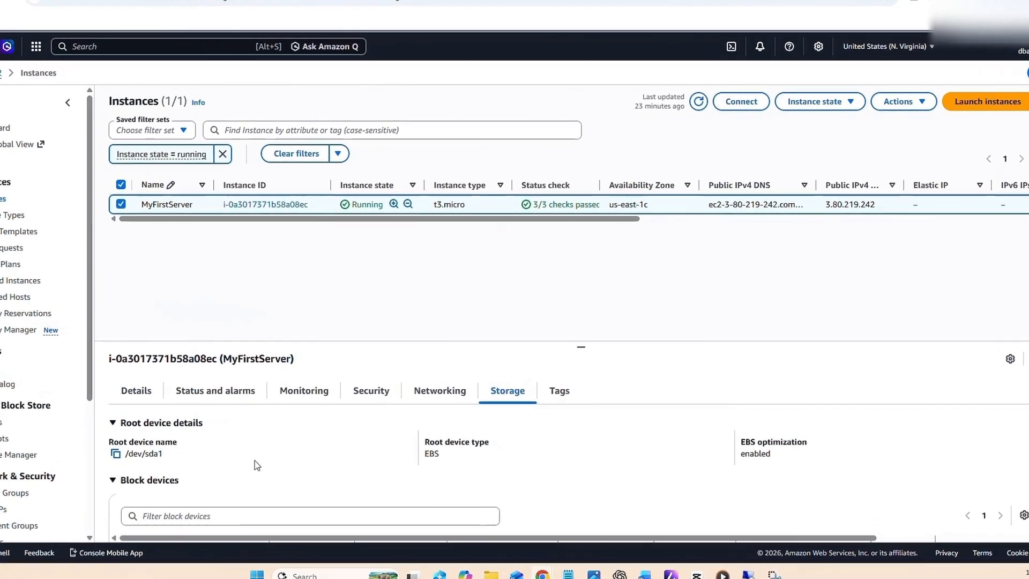
scroll(255, 461, down, 3)
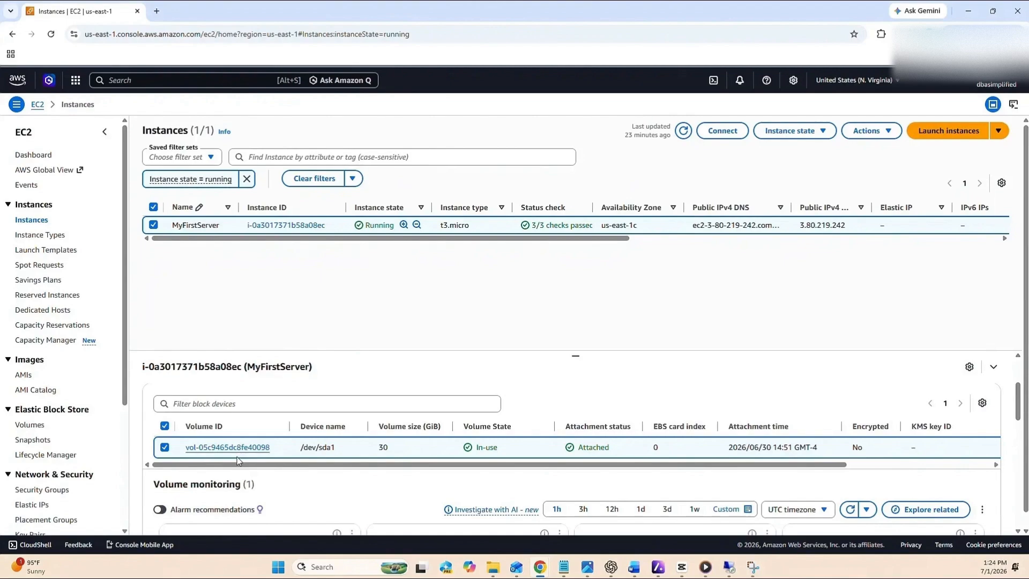
click(235, 448)
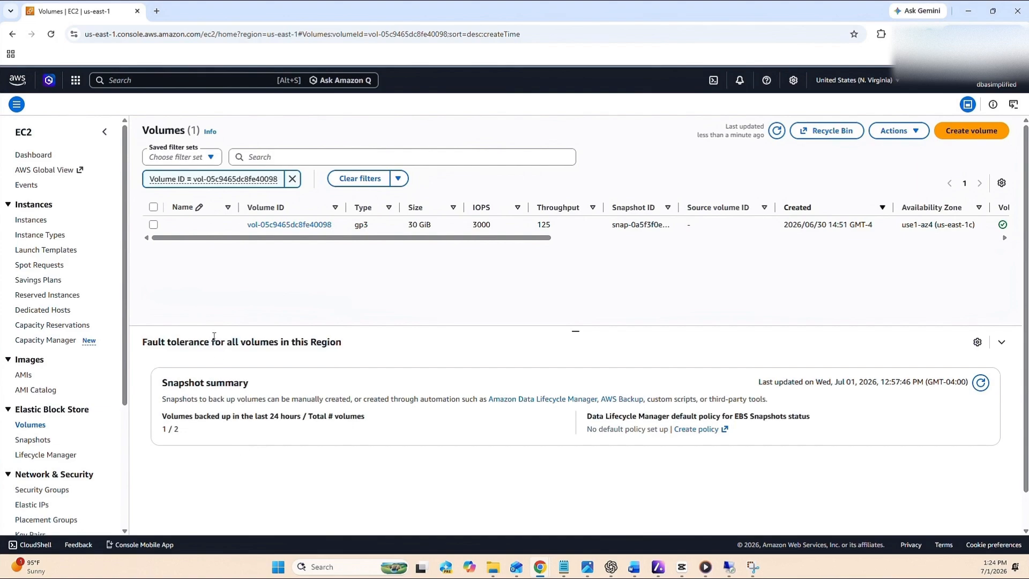
- Select volume vol-05c9465dc8fe40098 and choose Create snapshot from its Actions menu
click(154, 225)
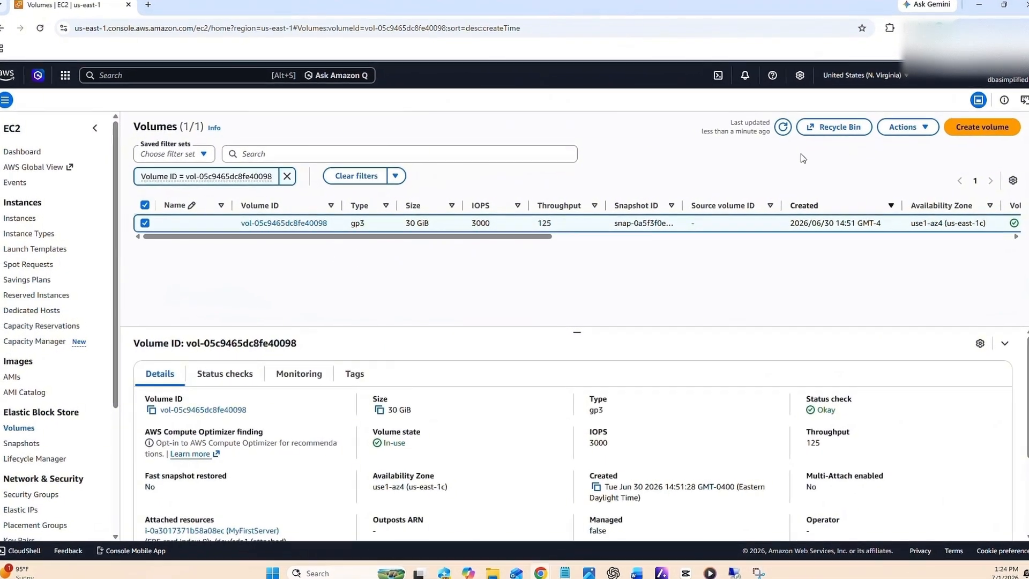
click(906, 127)
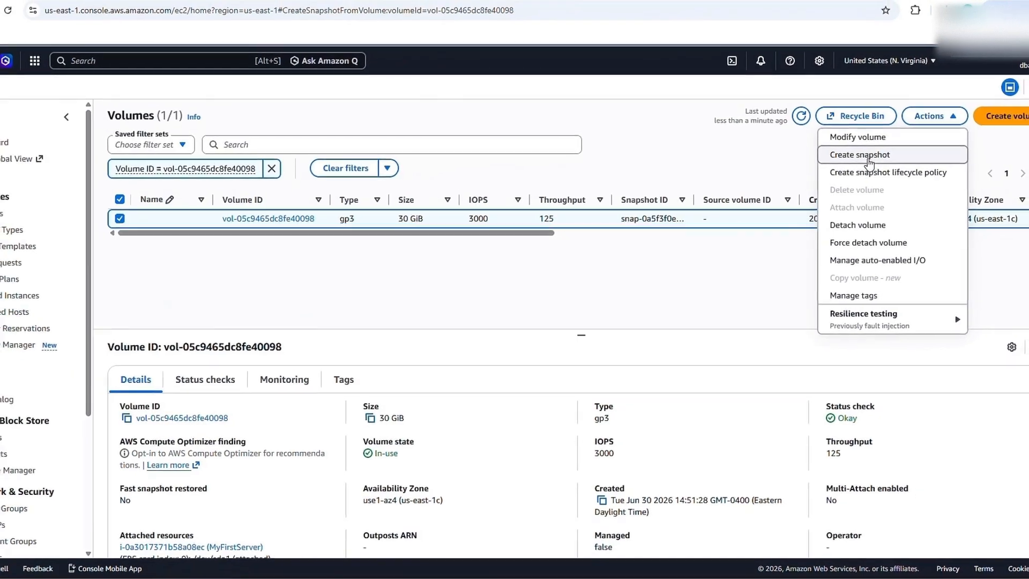
click(879, 156)
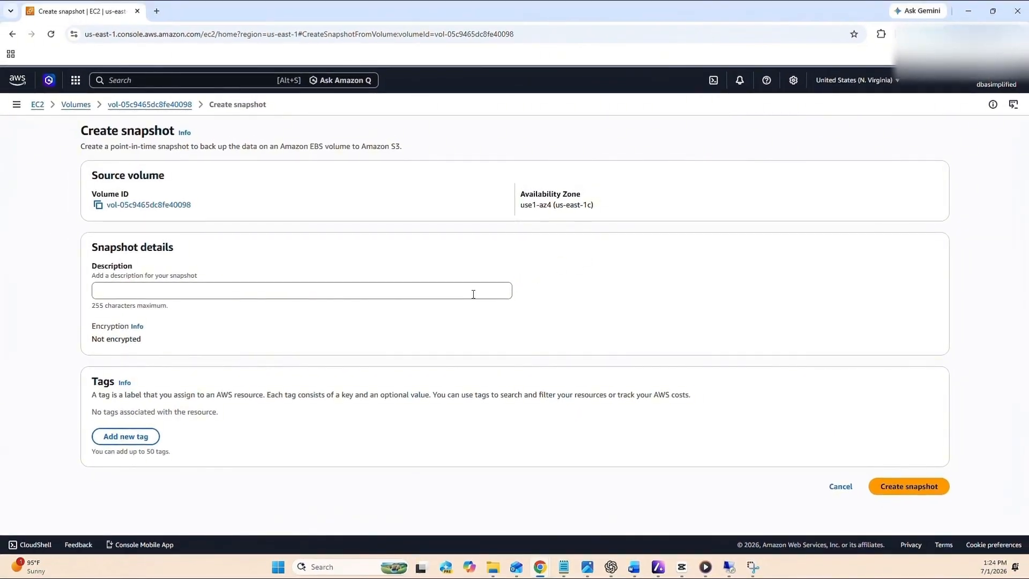
- Create the snapshot with description 'EC2 Backup Snapshot', then return to the remote Windows desktop
click(473, 295)
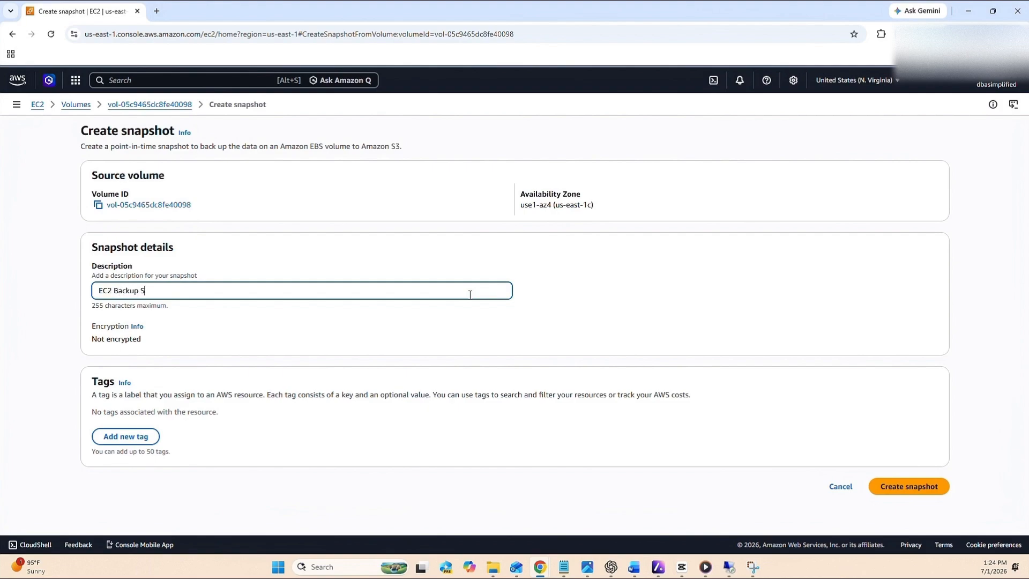
text(EC2 Backup Snapshot)
click(901, 496)
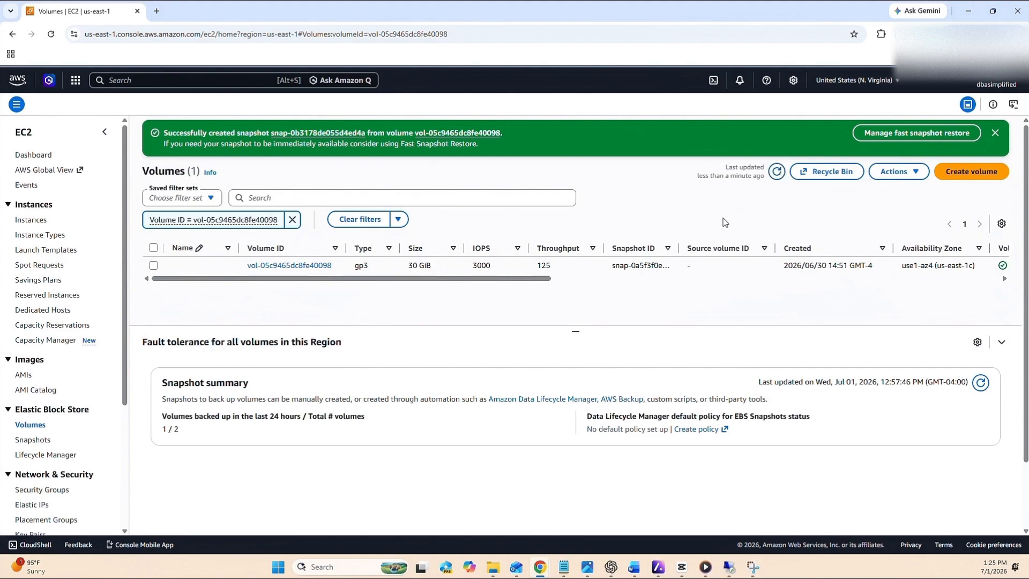
click(728, 567)
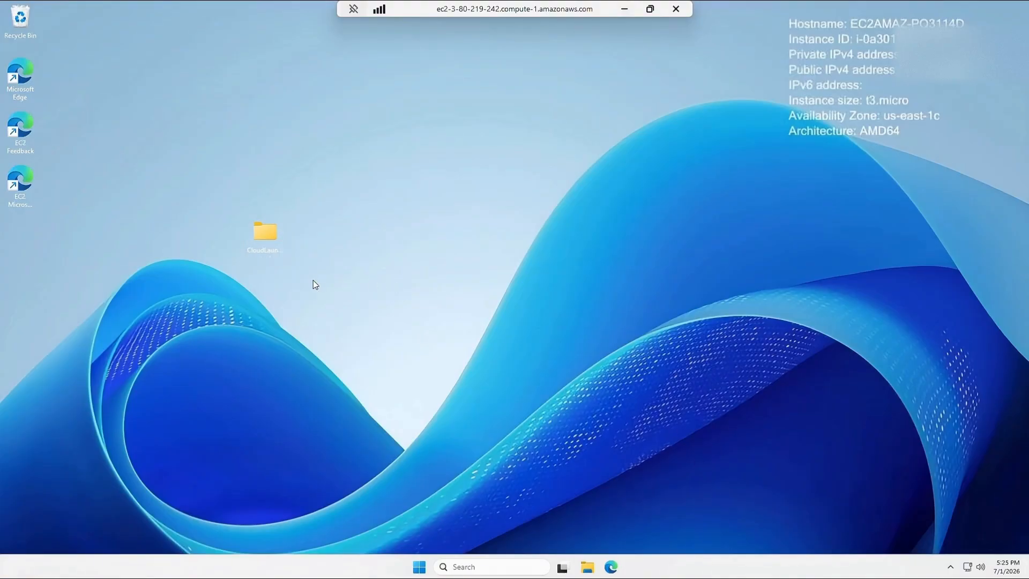
- Delete the CloudLaunchPad folder from the remote desktop and disconnect from the Remote Desktop session
right_click(262, 242)
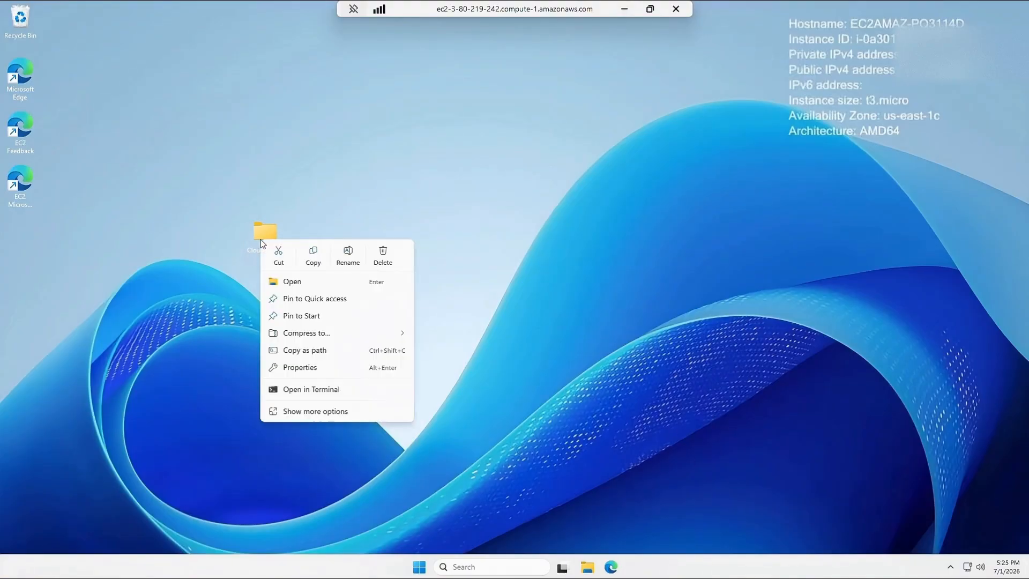
click(384, 256)
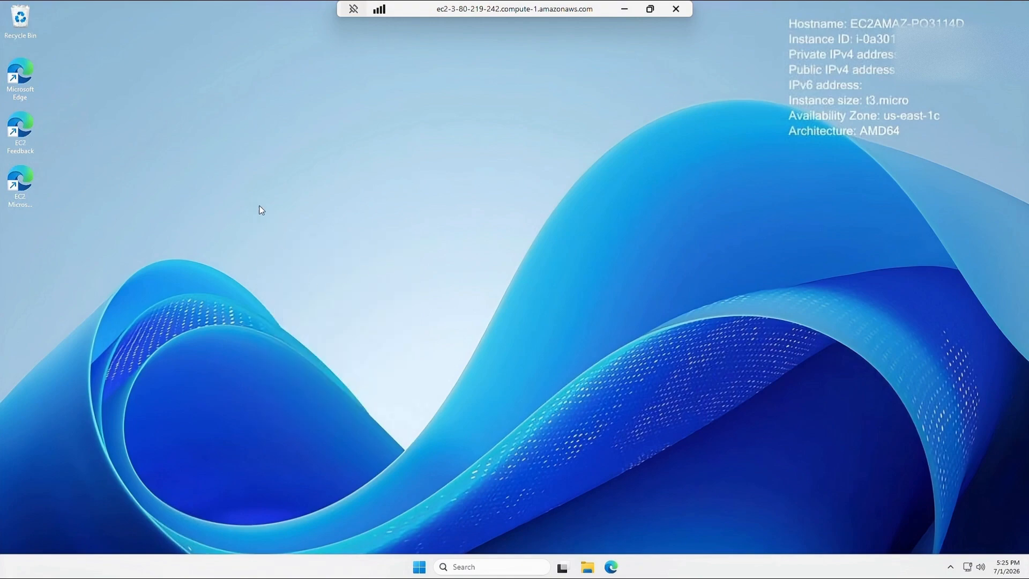
click(421, 566)
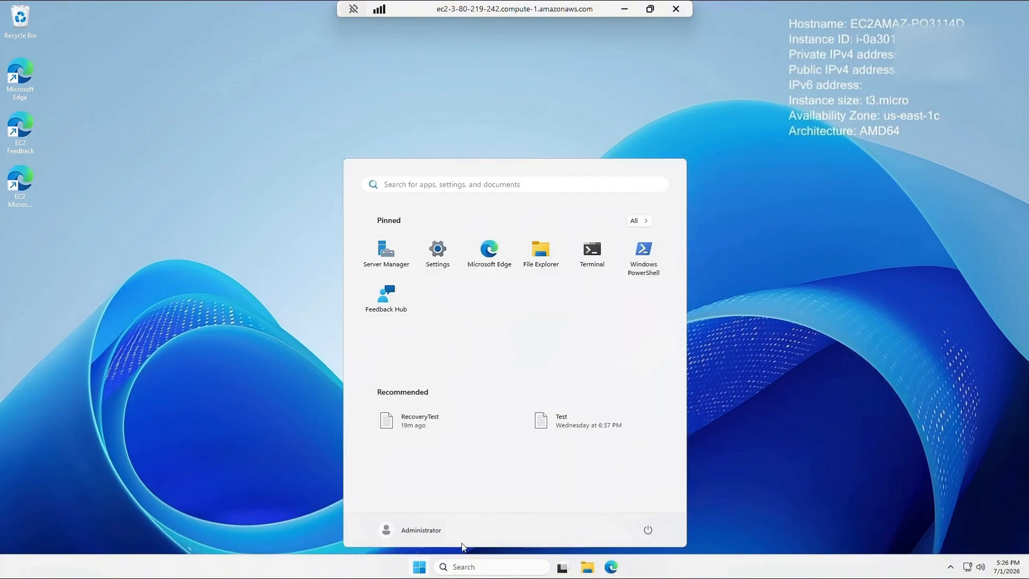
click(648, 533)
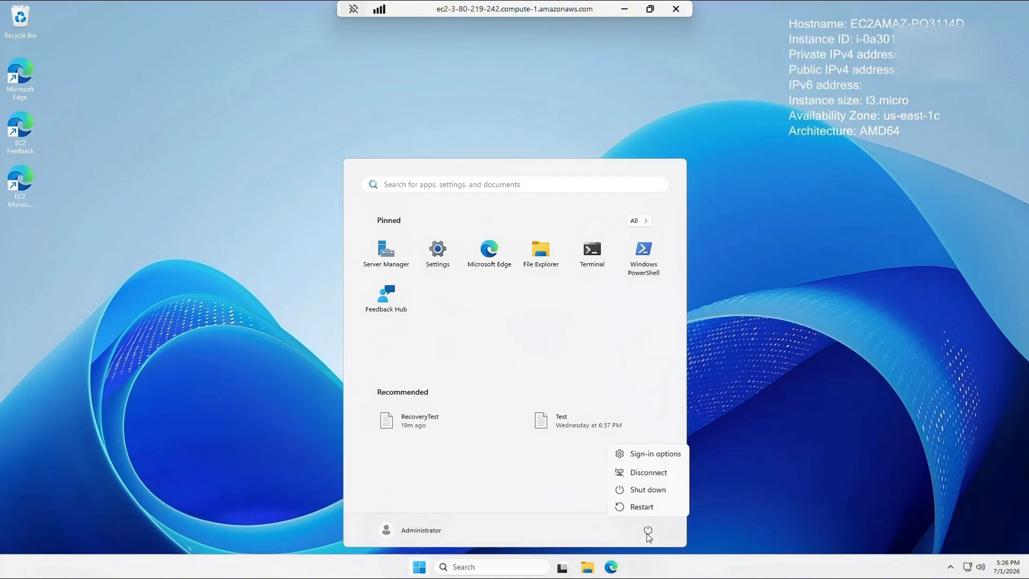
click(659, 475)
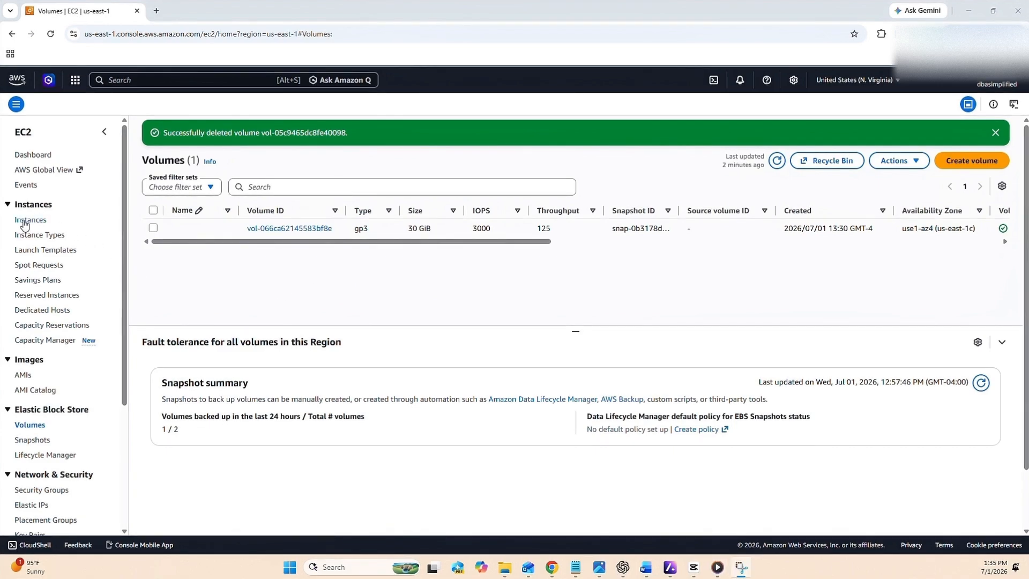
- Select MyFirstServer in Instances and choose Monitor and troubleshoot > Replace root volume
click(24, 224)
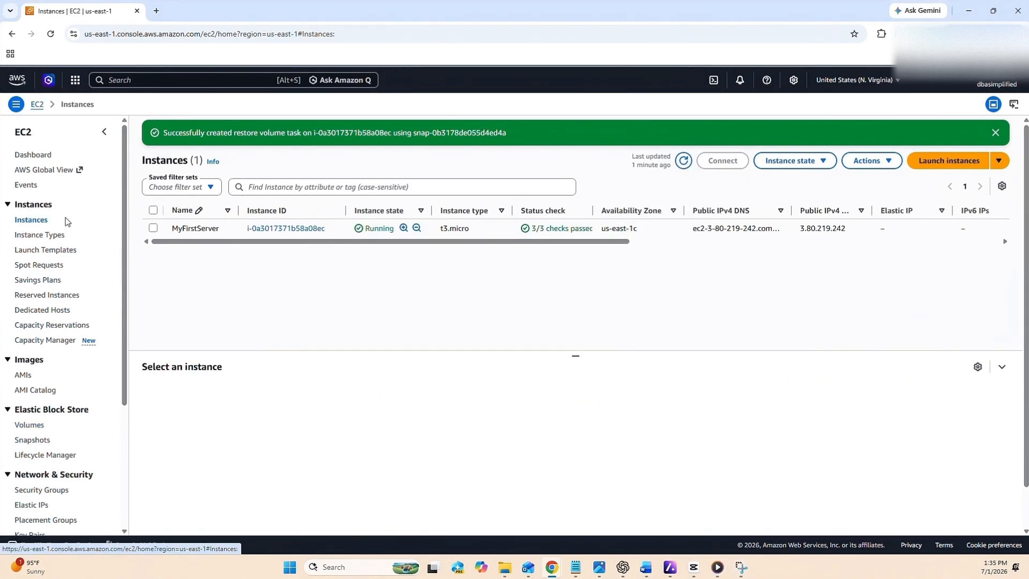
click(154, 231)
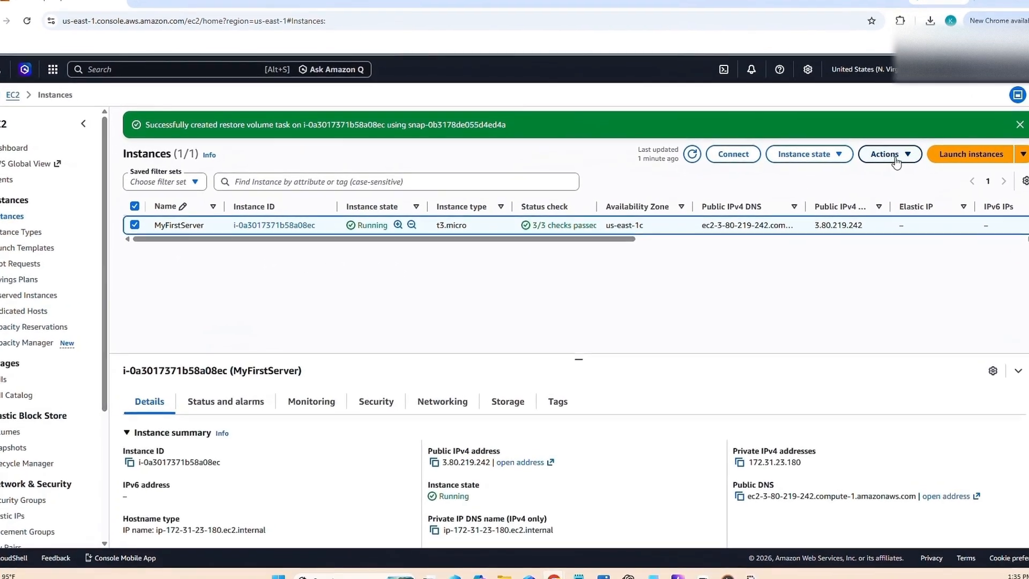
click(894, 155)
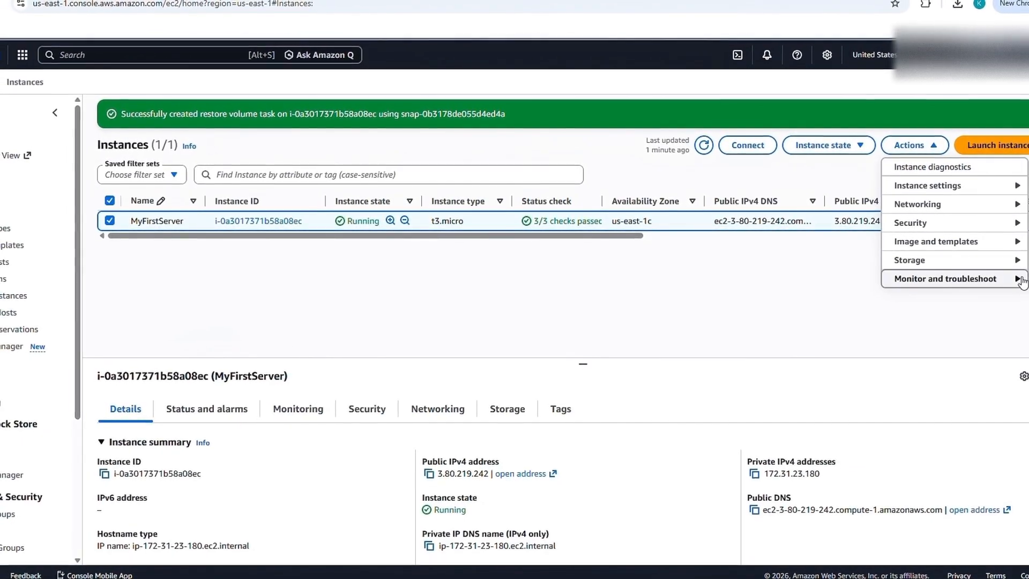
click(998, 280)
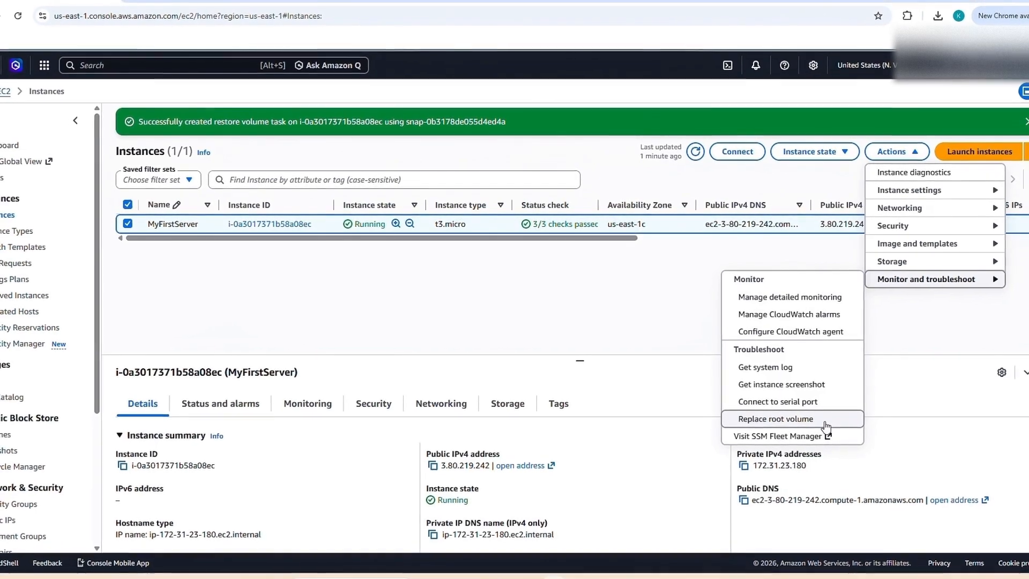
click(777, 419)
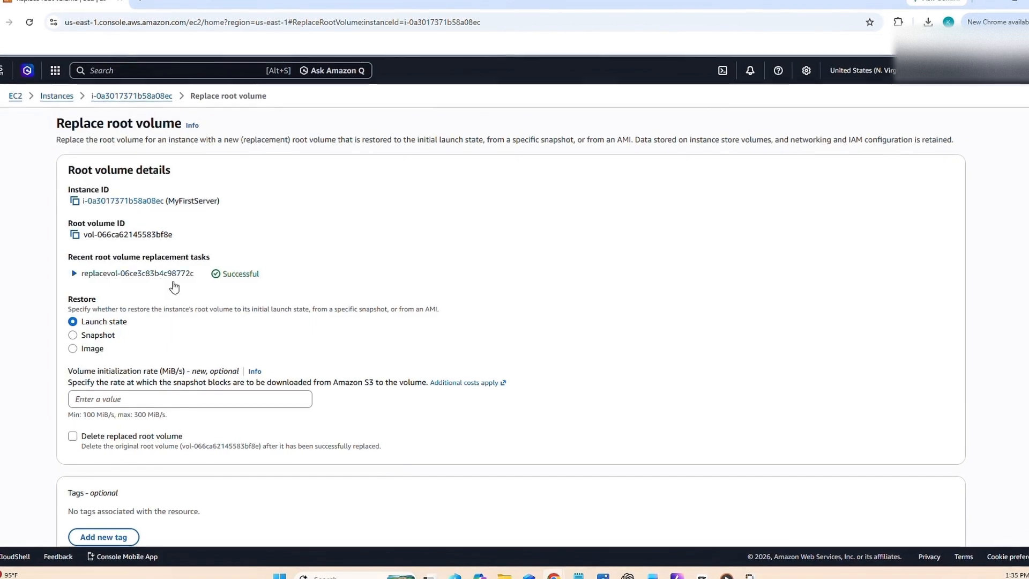
- Choose Snapshot restore with snap-0b3178de055d4ed4a and confirm the root volume replacement
click(76, 335)
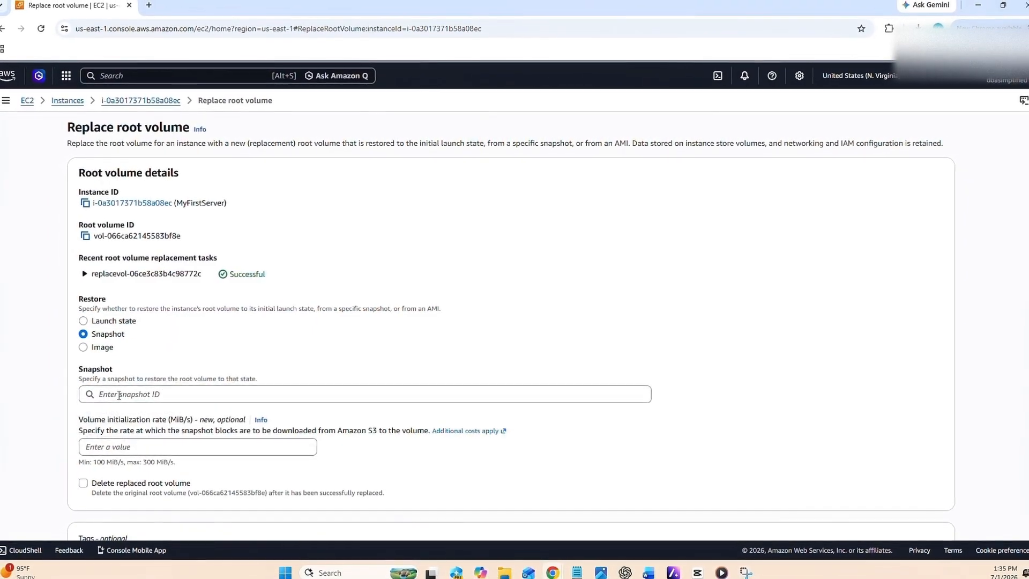
click(117, 392)
click(119, 420)
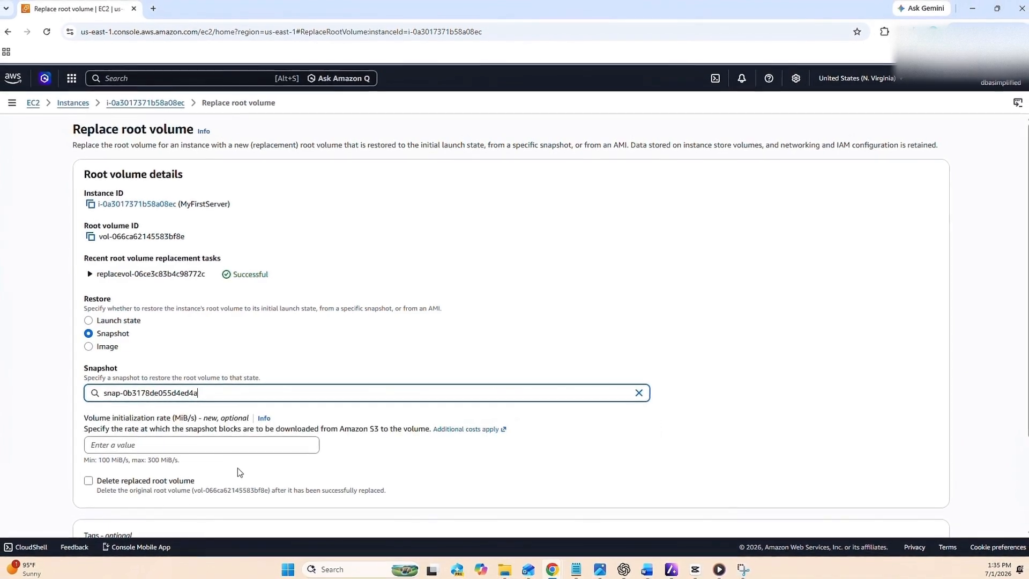
scroll(369, 458, down, 1)
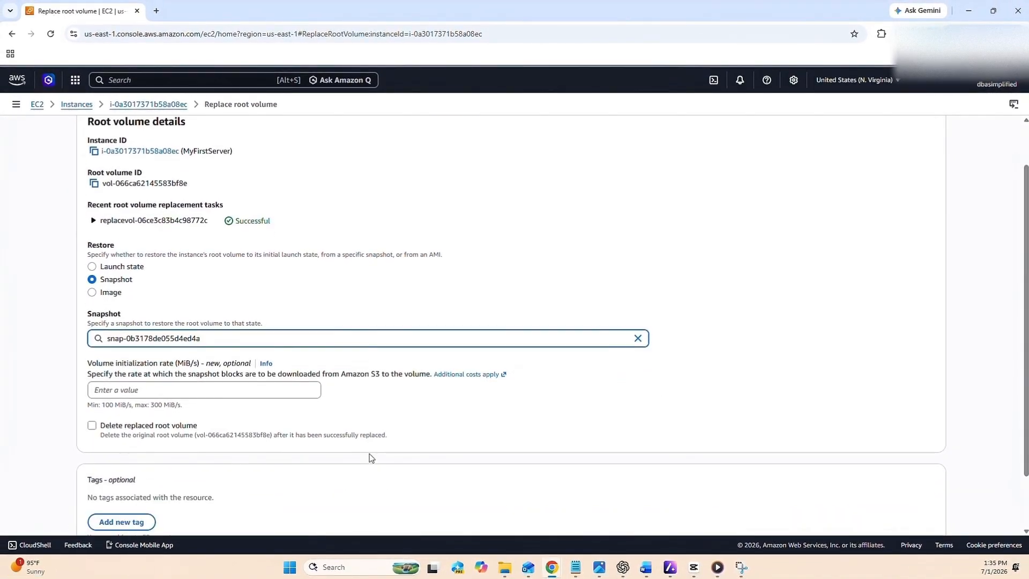
scroll(369, 458, down, 1)
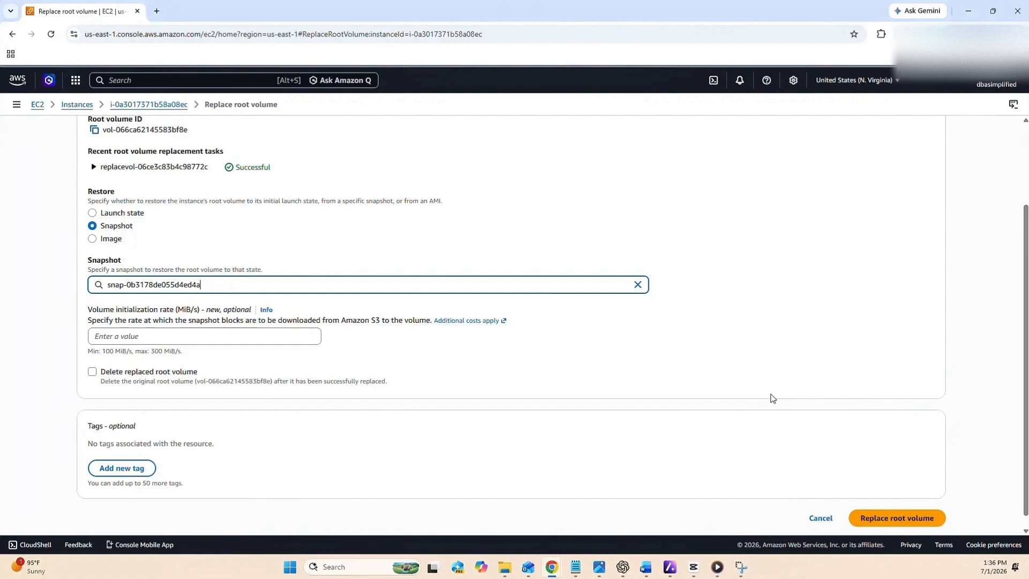
click(874, 522)
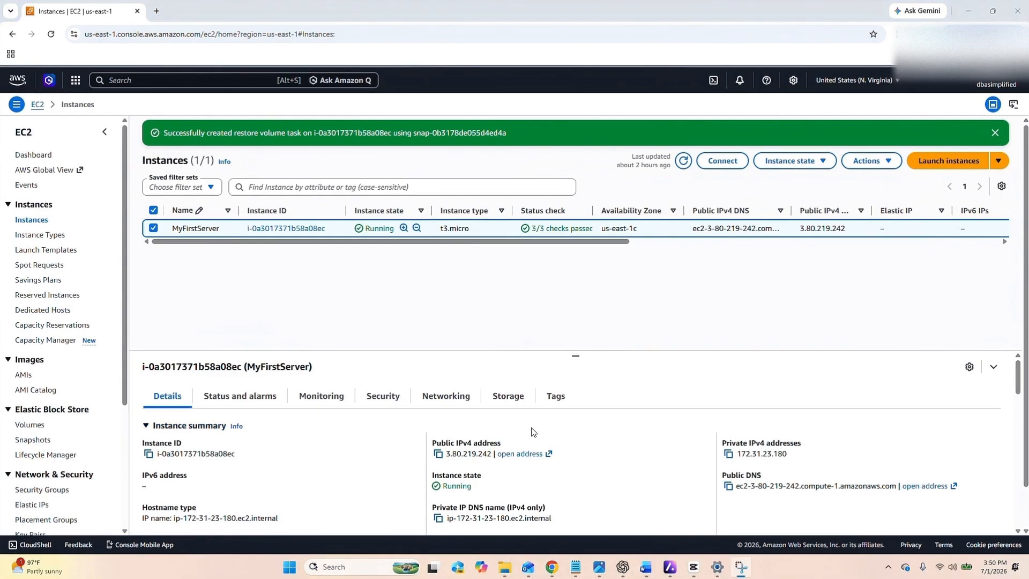
- Launch the MyFirstServer RDP file, paste the Administrator password, and accept the certificate to connect
click(502, 569)
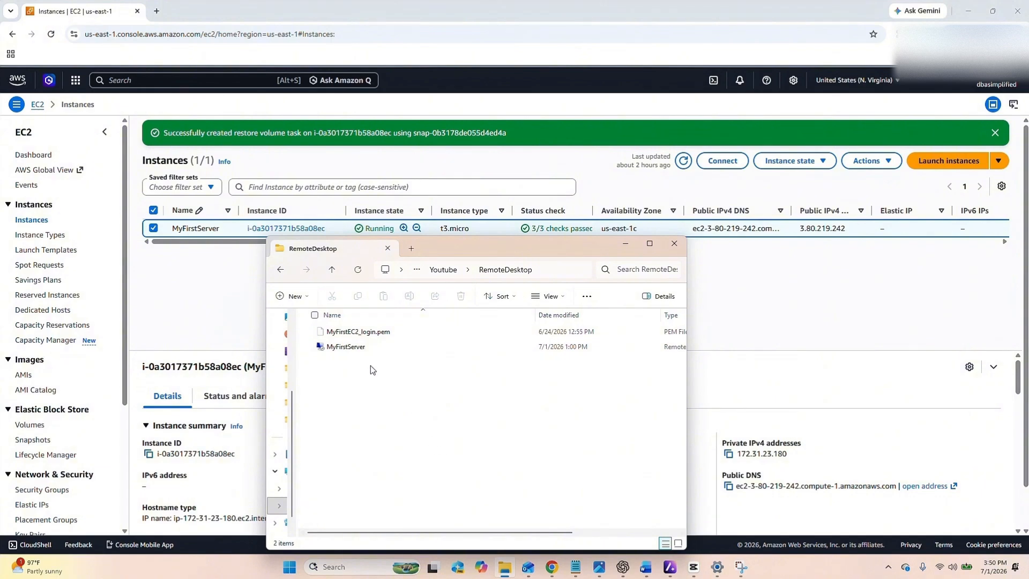
click(355, 350)
double_click(355, 350)
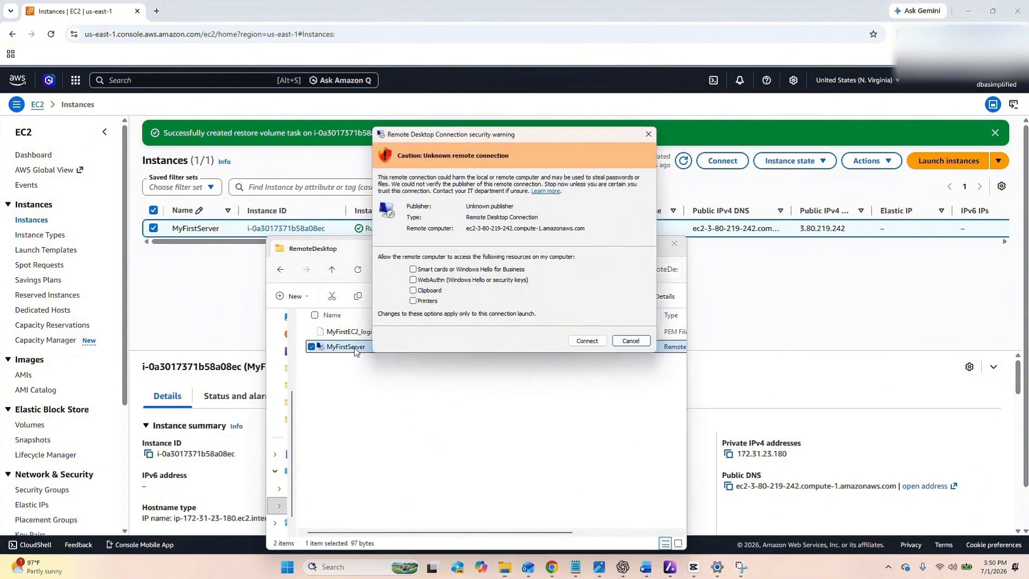
click(586, 343)
key(ctrl+v)
click(475, 378)
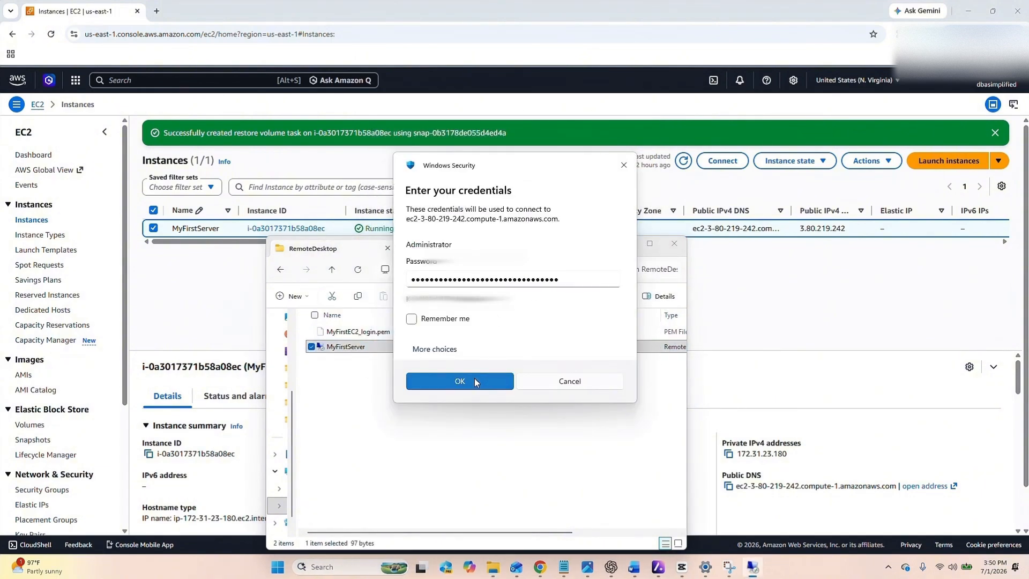
click(540, 368)
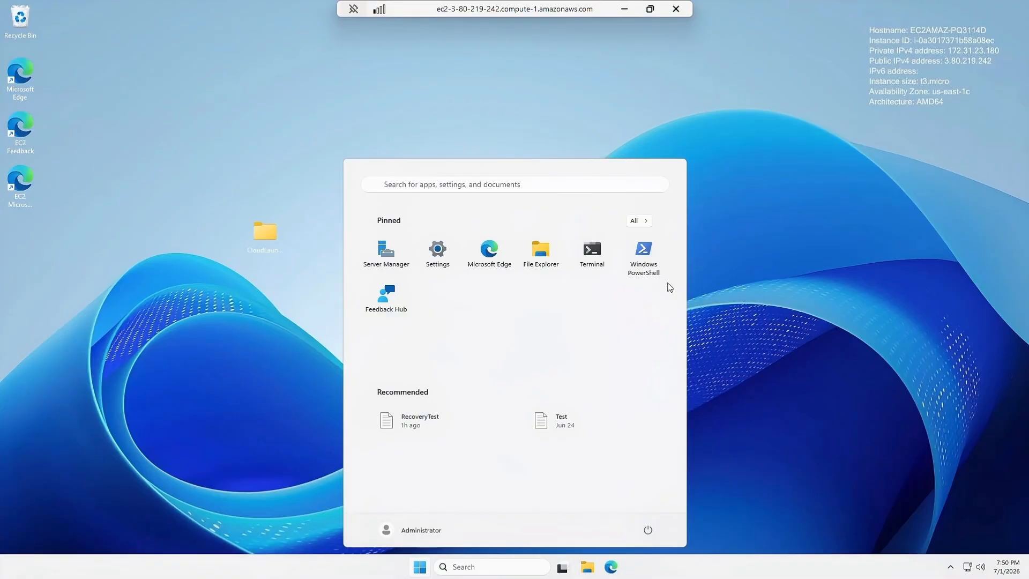
- Open the restored RecoveryTest.txt to check its recovery message, then close Notepad and the CloudLaunchPad window
click(720, 269)
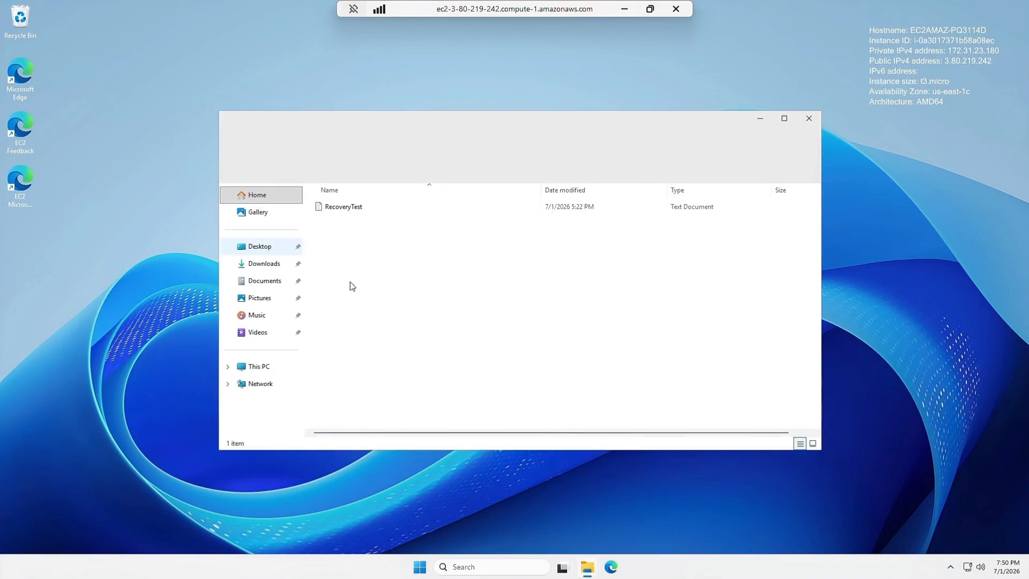
double_click(348, 207)
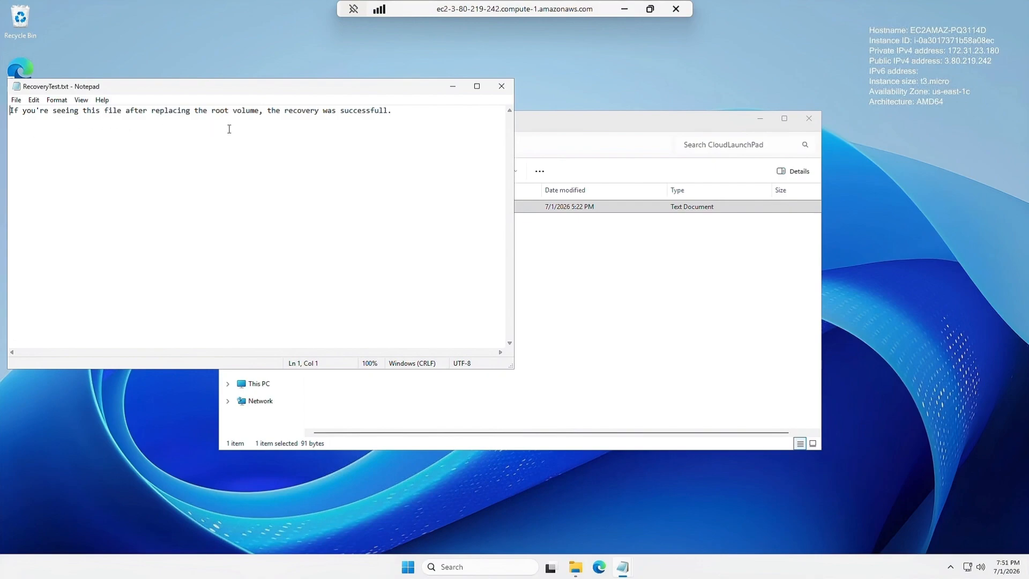
click(507, 91)
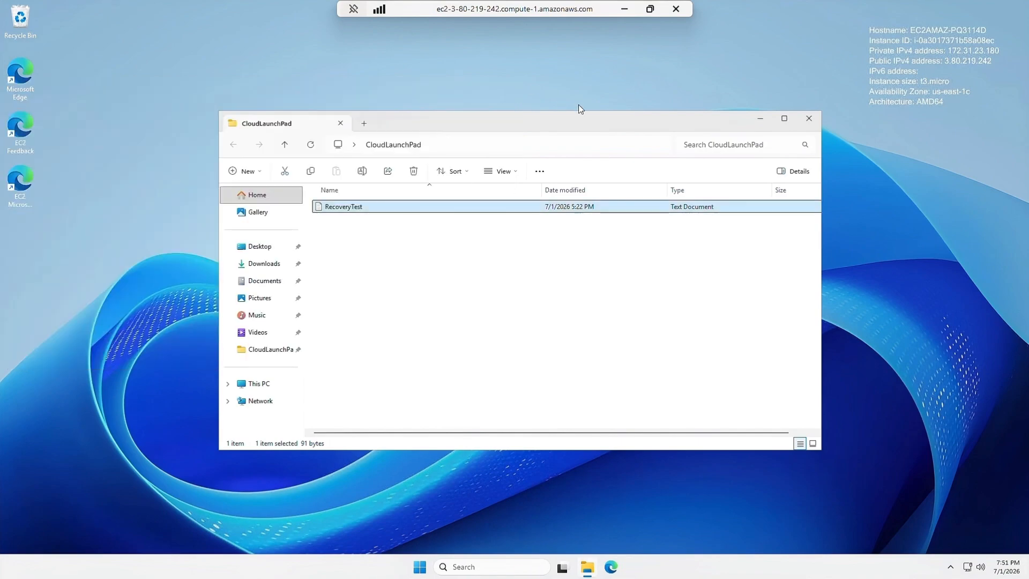
click(809, 119)
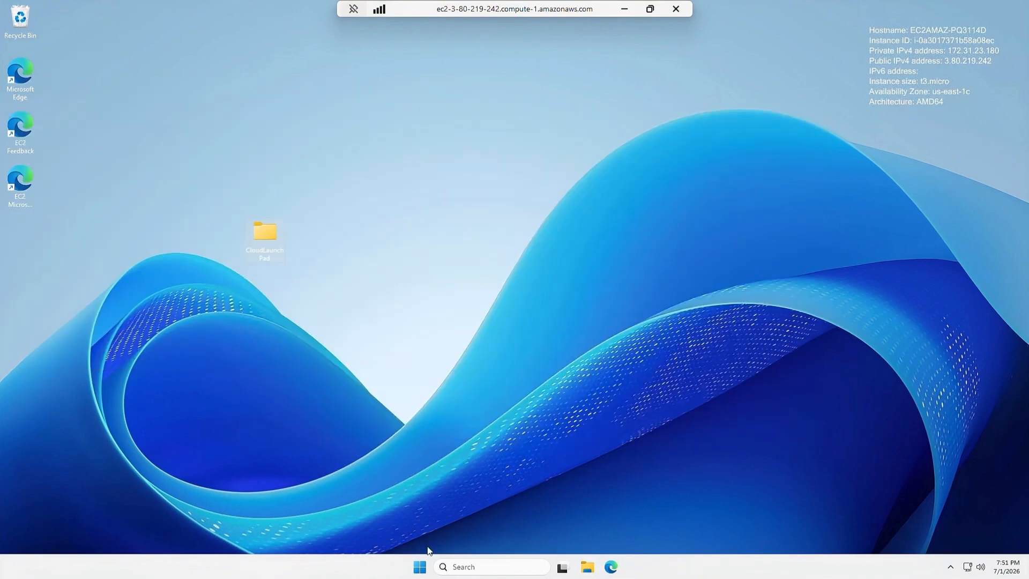